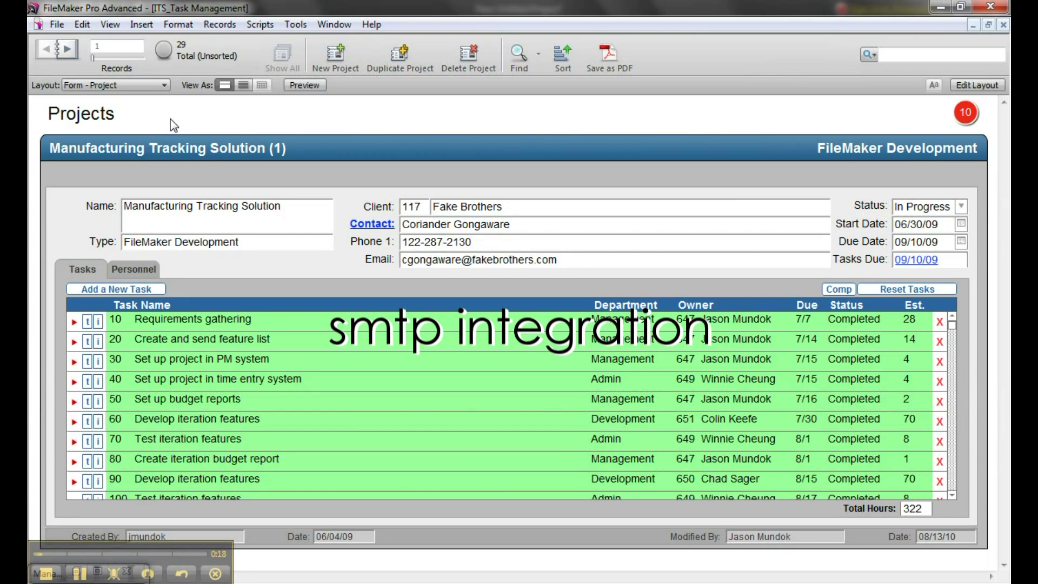
# Open Send Mail and set Send via to SMTP Server to view the SMTP options
pyautogui.click(56, 24)
pyautogui.click(79, 294)
pyautogui.click(435, 144)
pyautogui.click(421, 171)
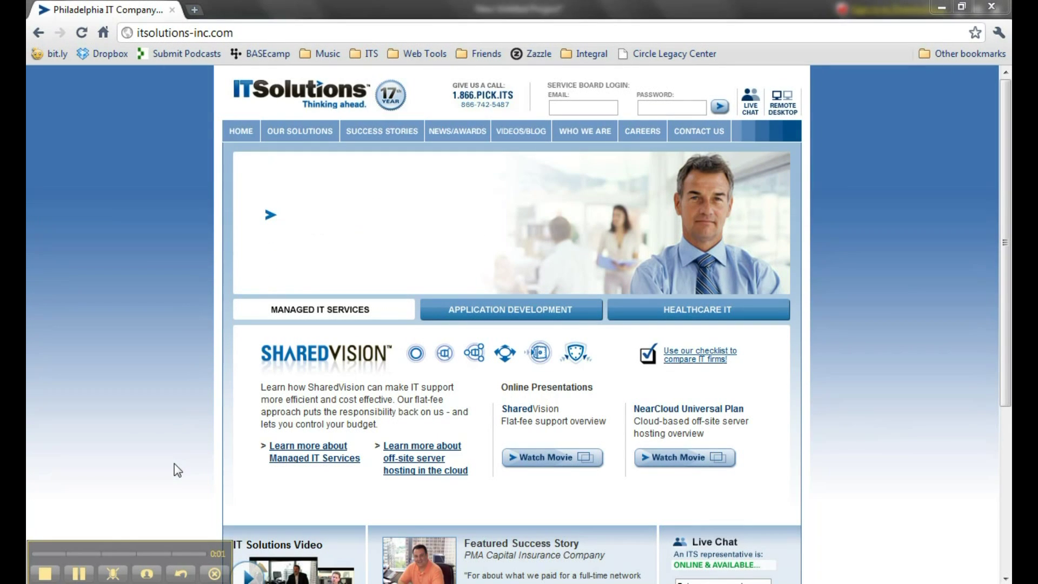
# Load gmail.com in Chrome's address bar
pyautogui.click(258, 30)
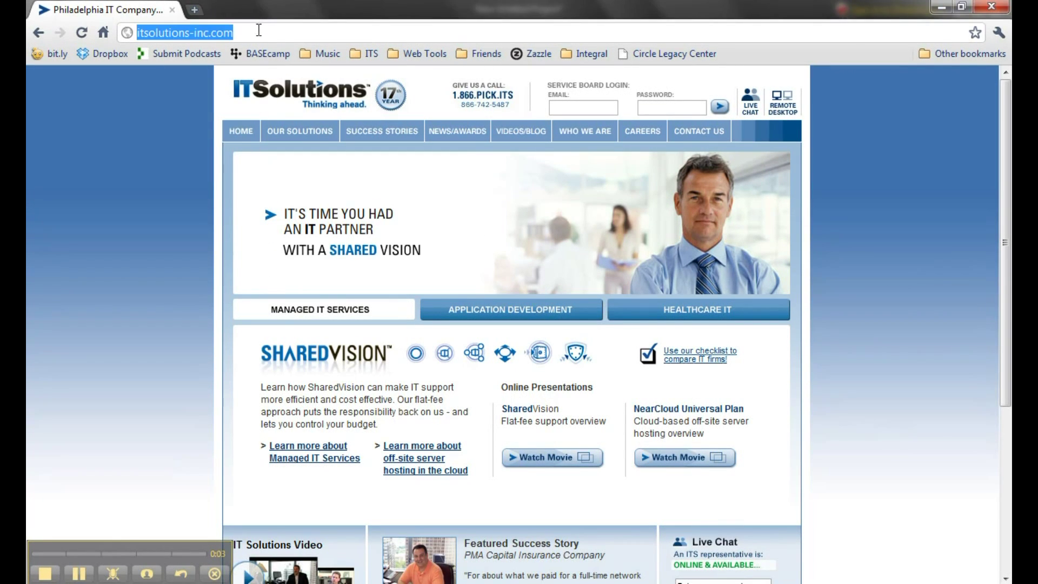
pyautogui.write('gmail.com')
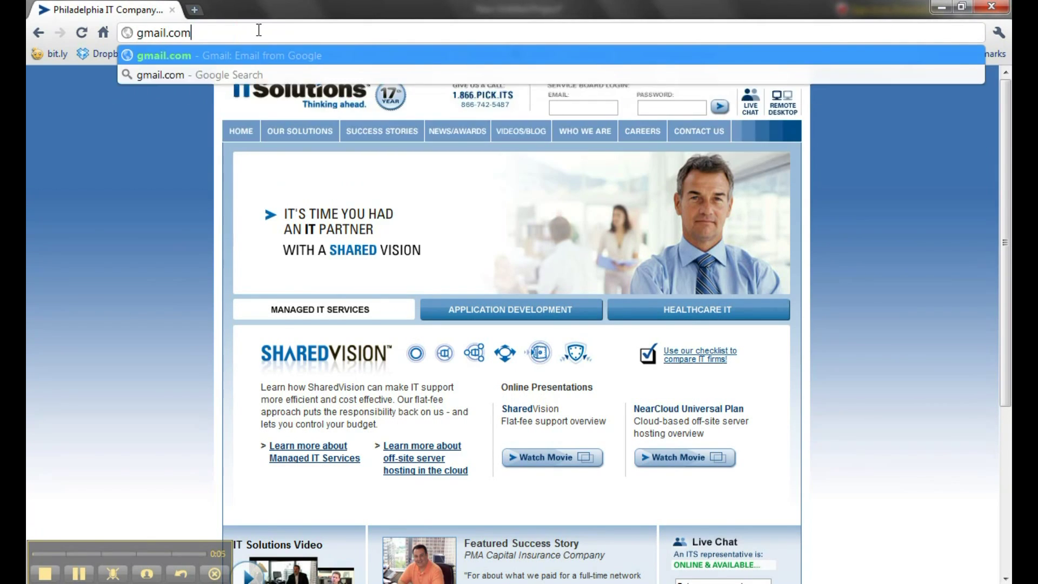
pyautogui.press('Return')
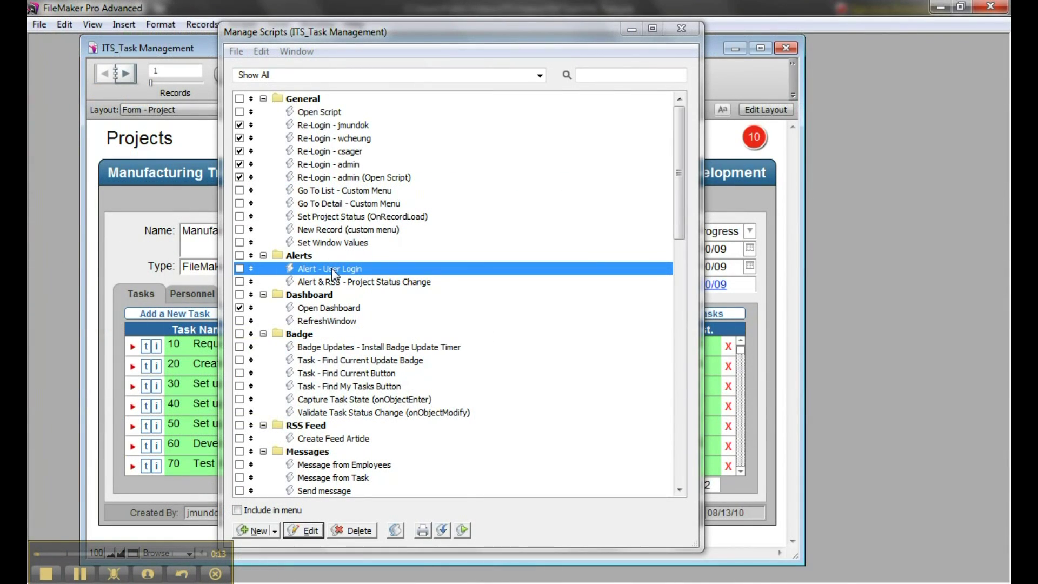
pyautogui.doubleClick(332, 269)
pyautogui.doubleClick(381, 132)
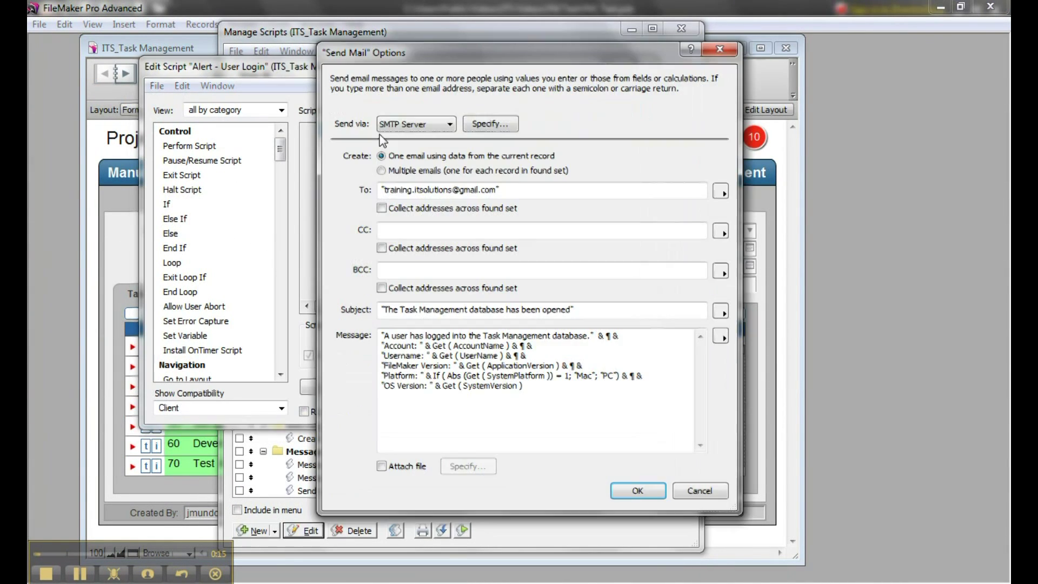
pyautogui.click(437, 128)
pyautogui.click(427, 144)
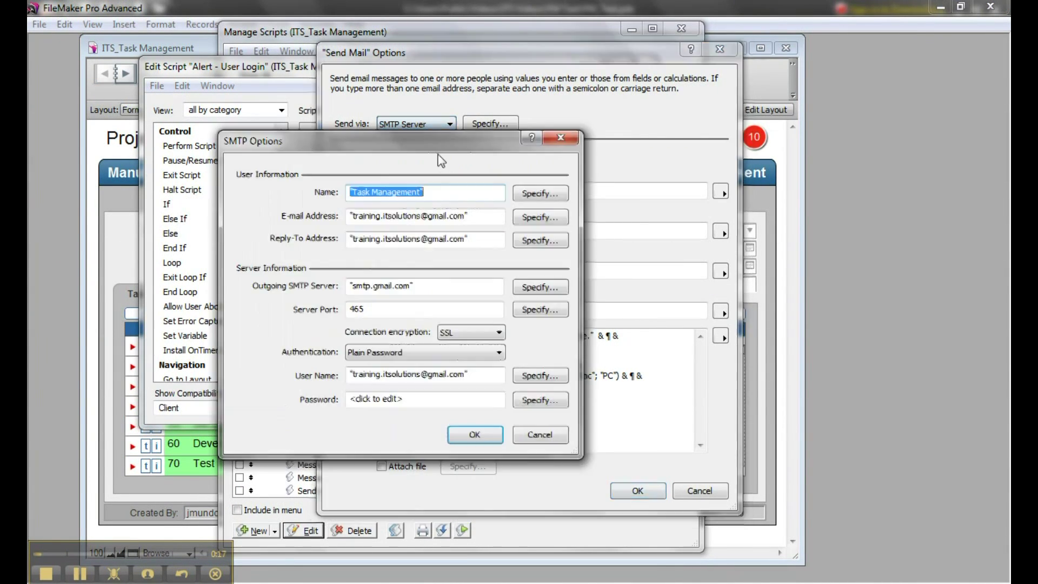
pyautogui.moveTo(453, 120); pyautogui.dragTo(449, 113)
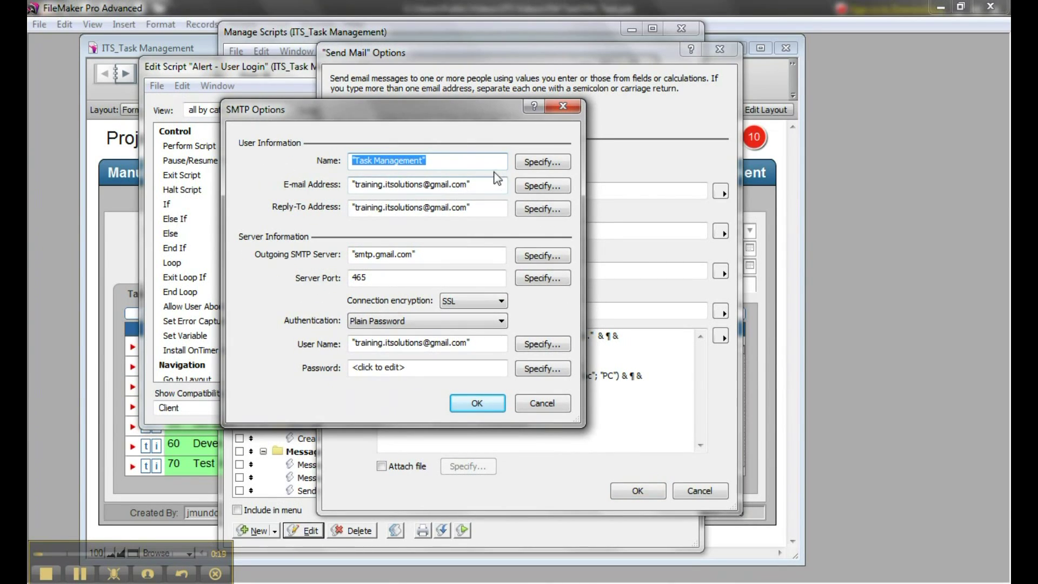
pyautogui.click(486, 167)
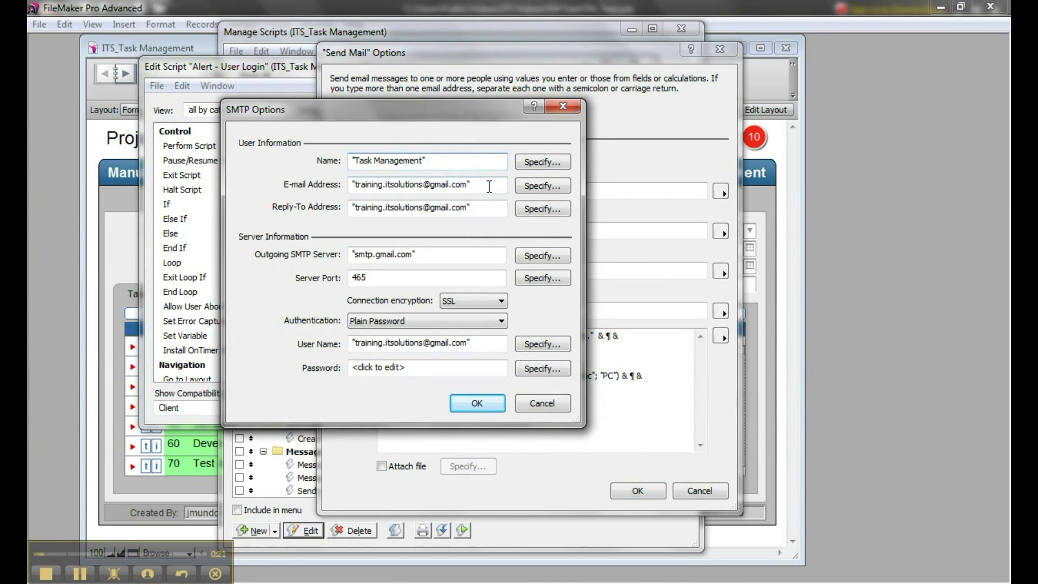
pyautogui.click(488, 186)
pyautogui.click(485, 207)
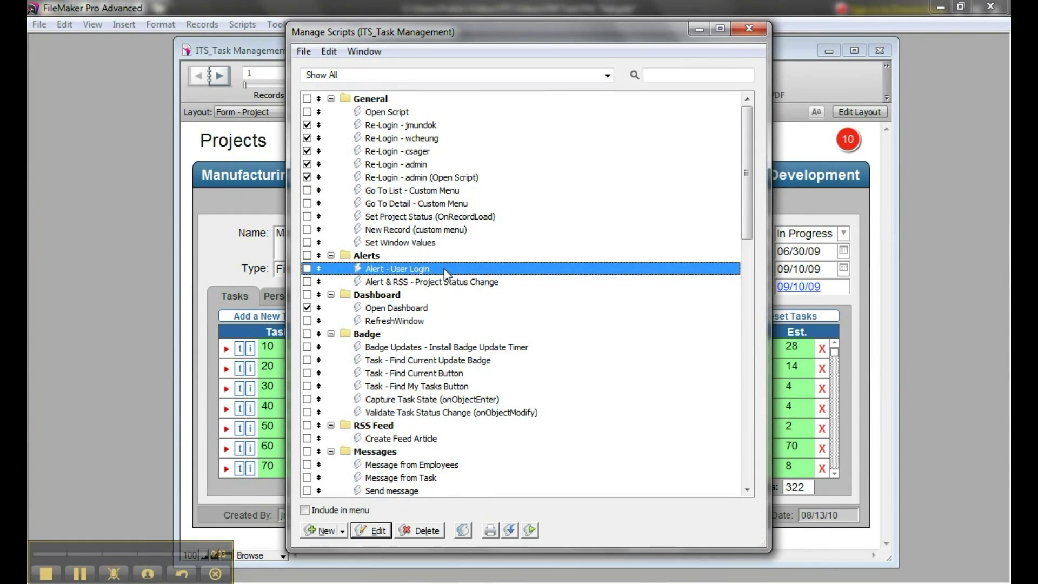
# Review the message text of the Send Mail step in the Alert - User Login script
pyautogui.doubleClick(444, 270)
pyautogui.doubleClick(519, 161)
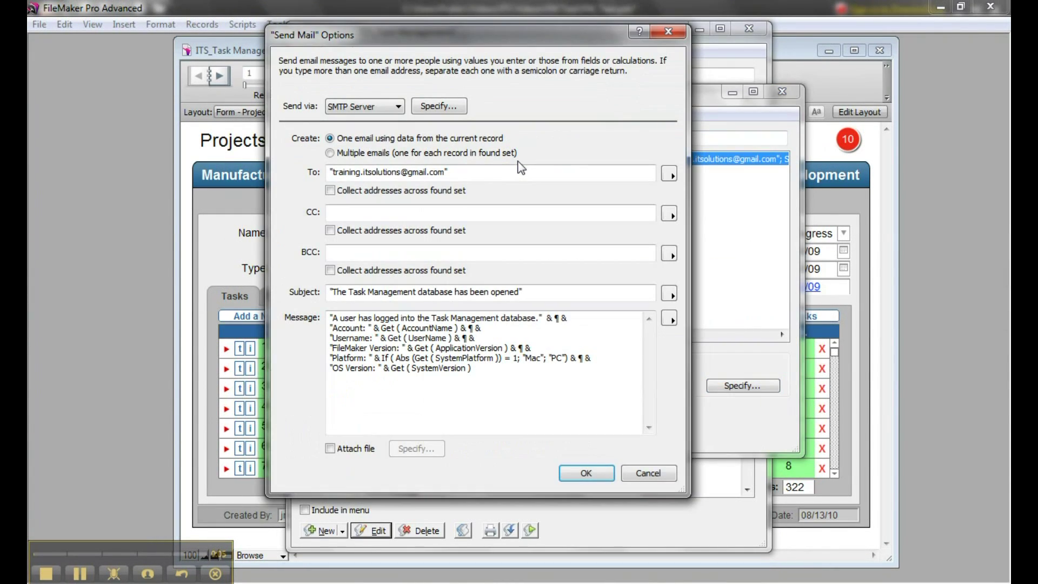
pyautogui.click(502, 378)
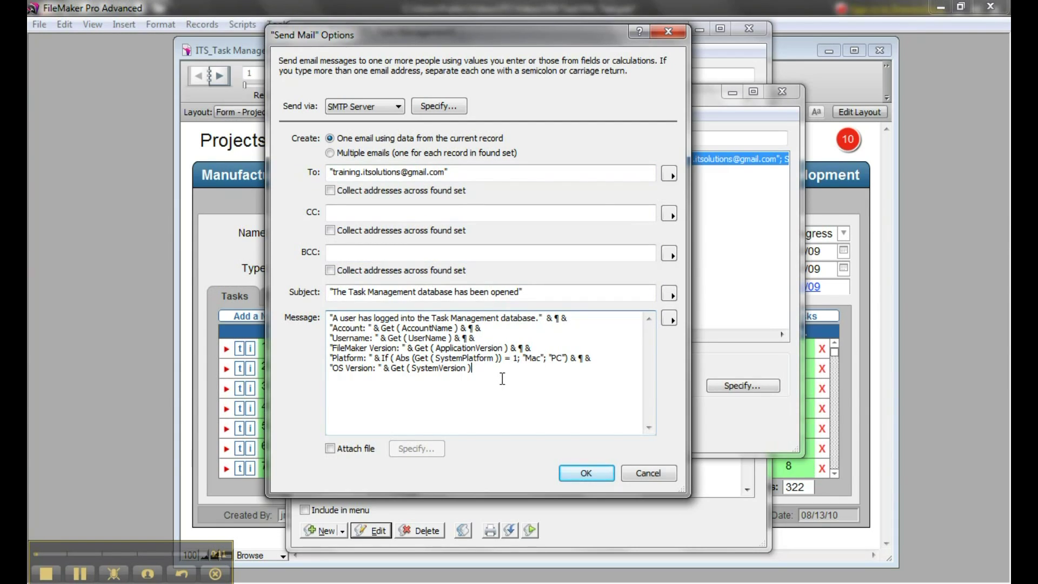
pyautogui.click(651, 468)
# Close the script editor and Manage Scripts, then switch to the Web layout
pyautogui.click(781, 92)
pyautogui.click(749, 28)
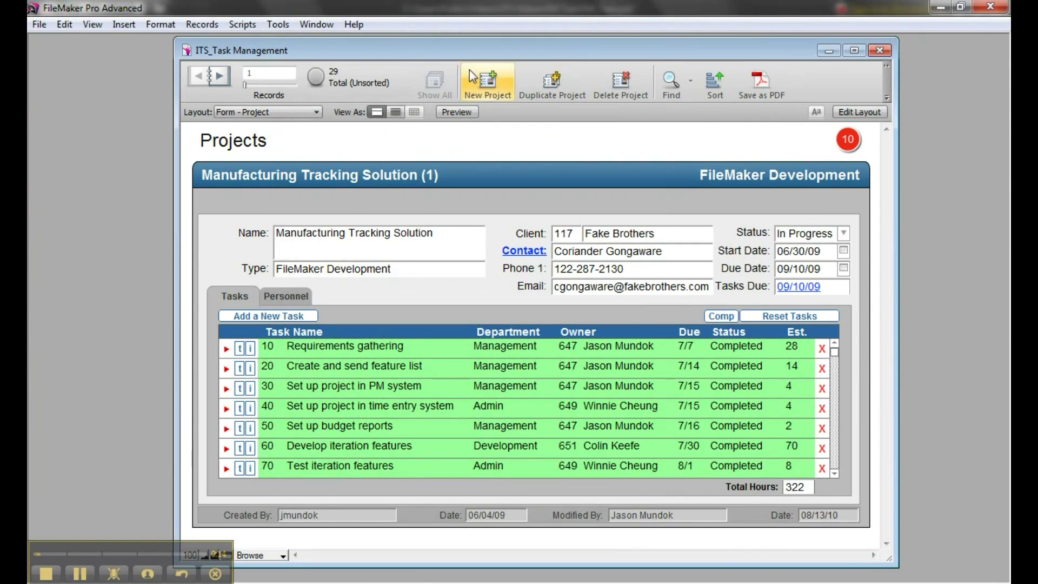
pyautogui.click(316, 112)
pyautogui.click(282, 313)
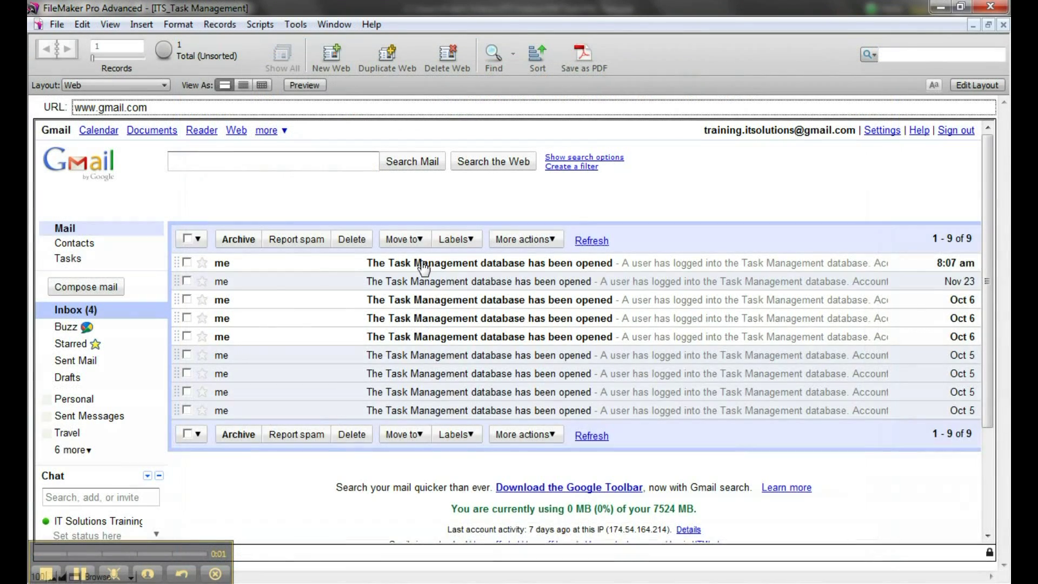
# Open the newest login-alert email and highlight its body text, then deselect it
pyautogui.click(424, 265)
pyautogui.moveTo(275, 381); pyautogui.dragTo(190, 321)
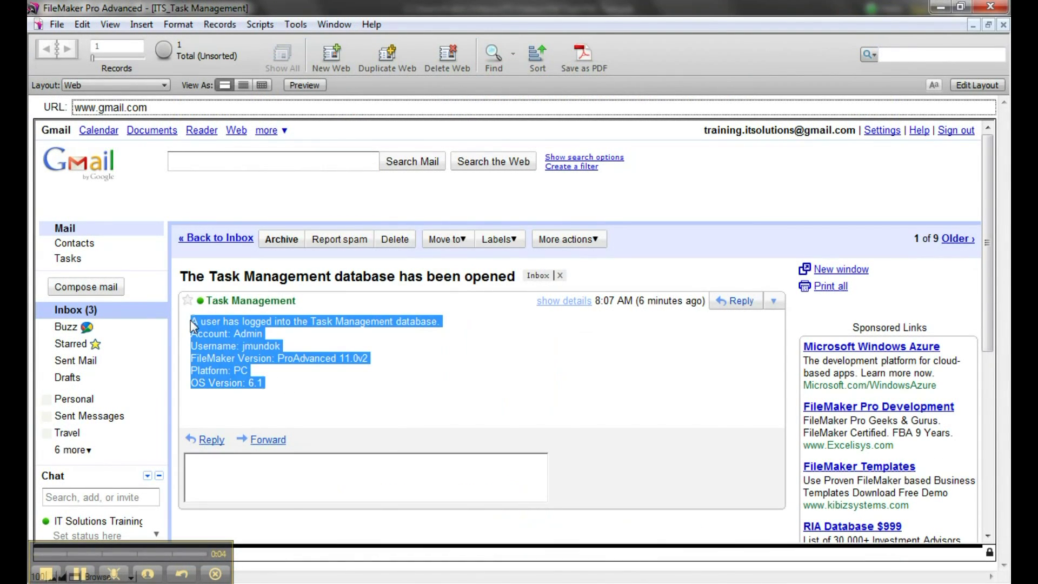
pyautogui.click(315, 386)
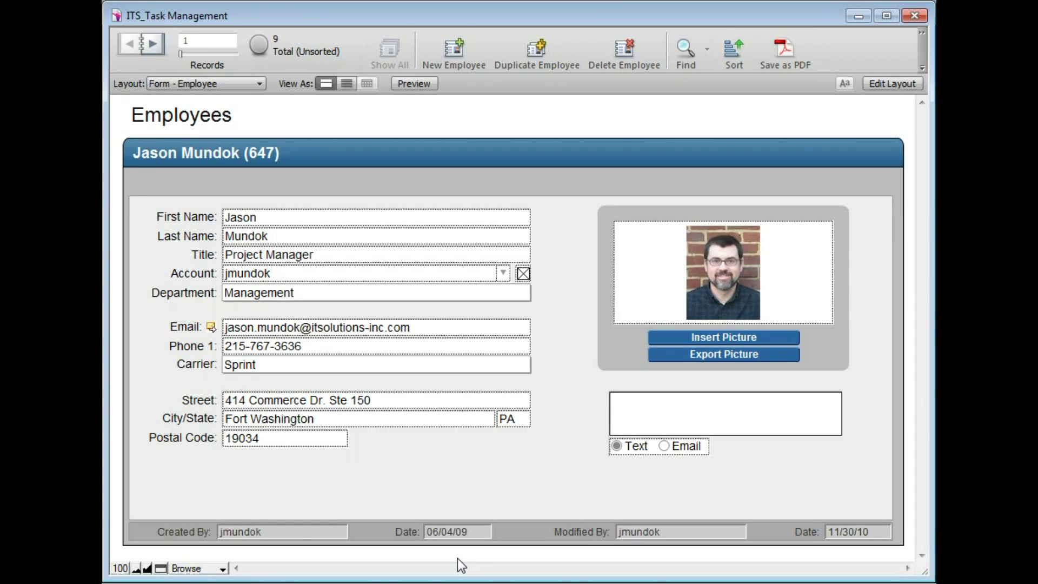
# Keep Sprint as the carrier and type 'this is a test message'
pyautogui.click(318, 364)
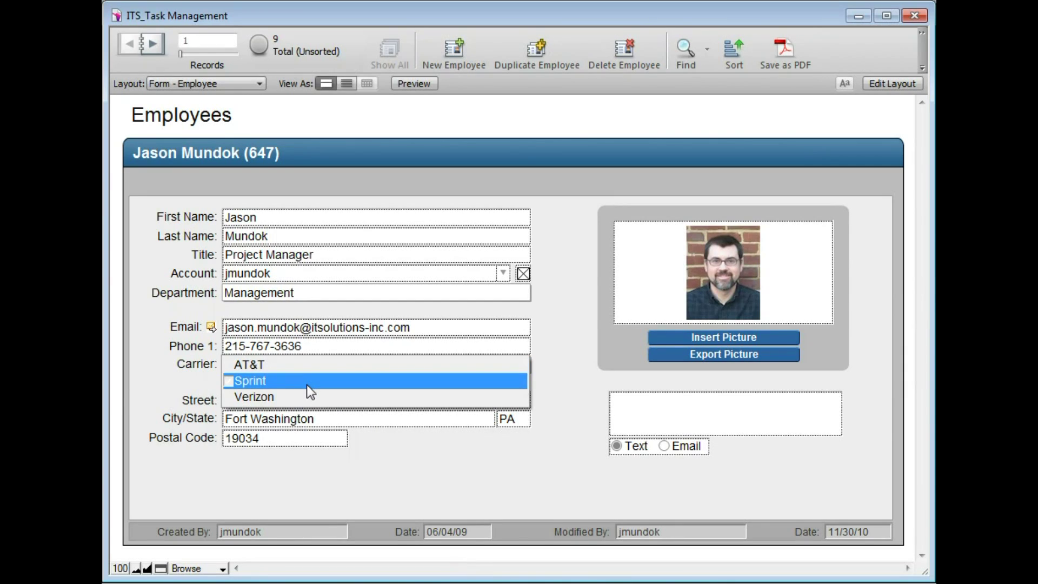
pyautogui.click(306, 385)
pyautogui.click(657, 415)
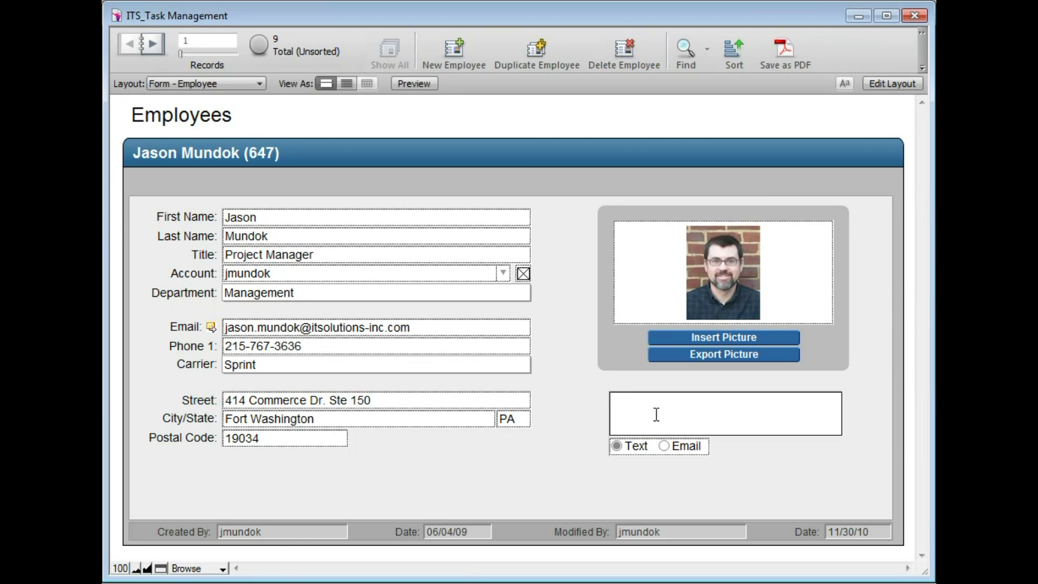
pyautogui.write('this is a test message')
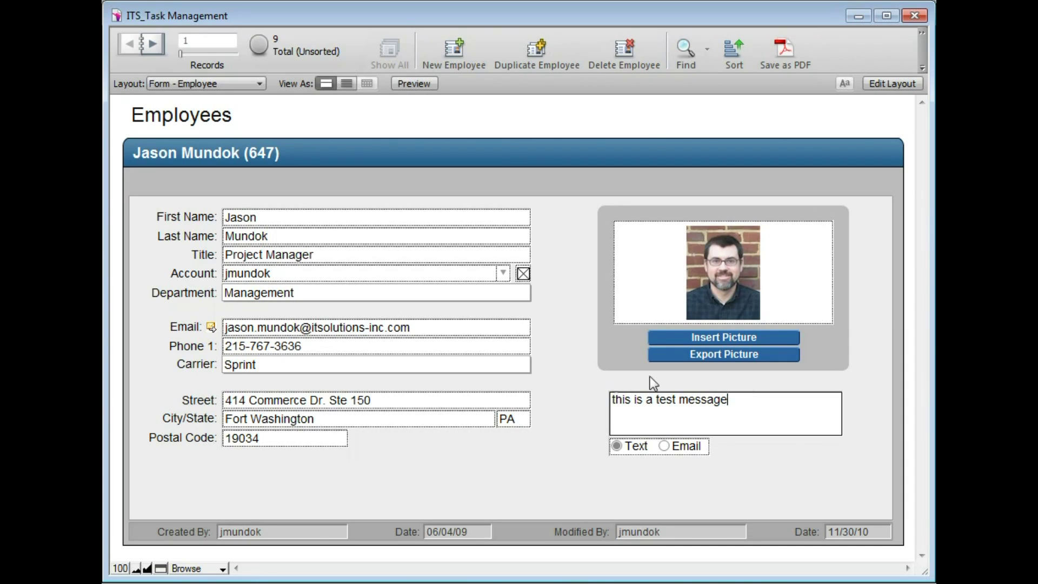
# Send the message as a text and dismiss the sent confirmation
pyautogui.click(592, 460)
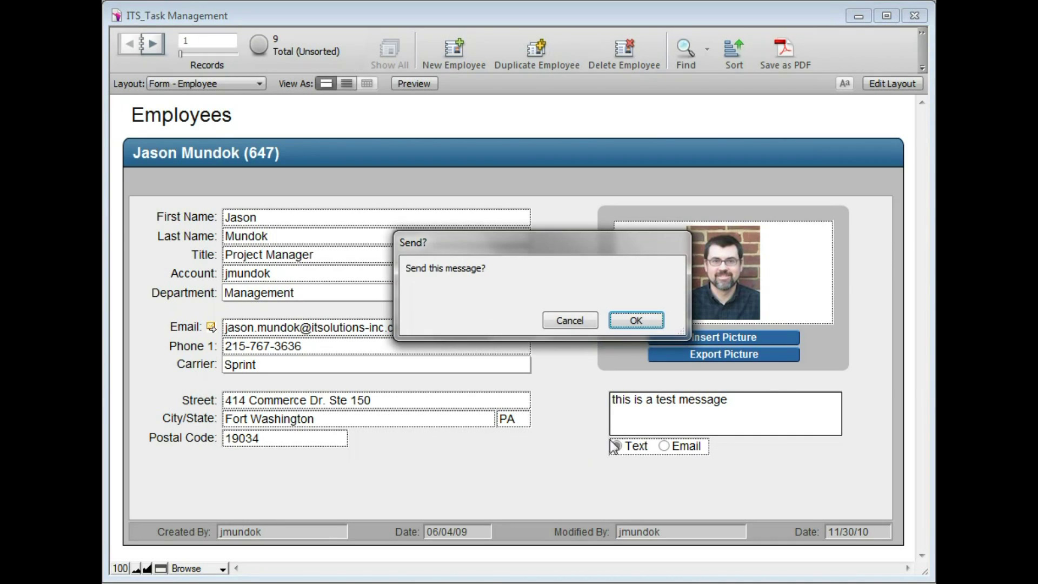
pyautogui.click(637, 321)
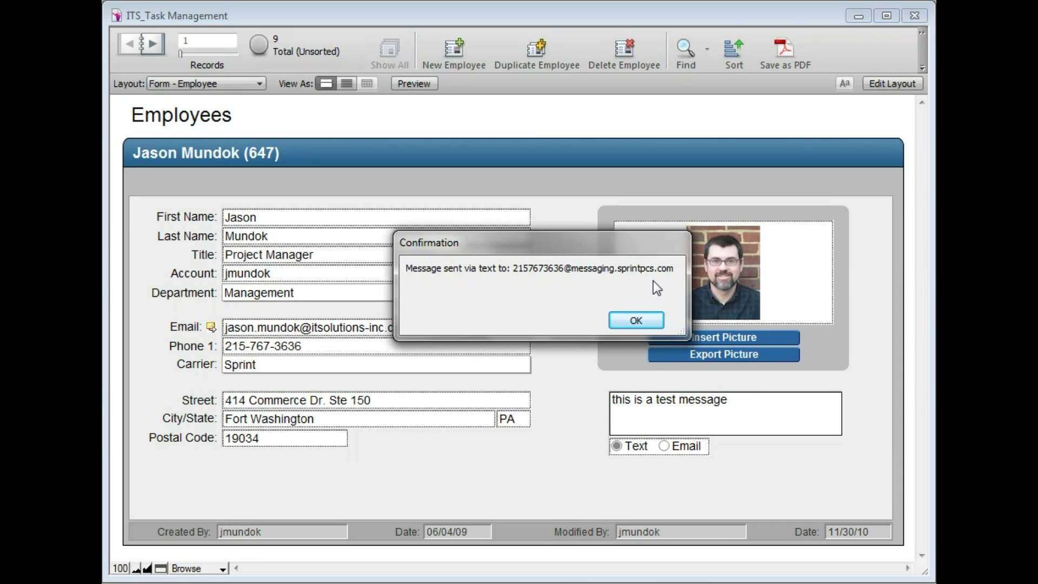
pyautogui.click(648, 320)
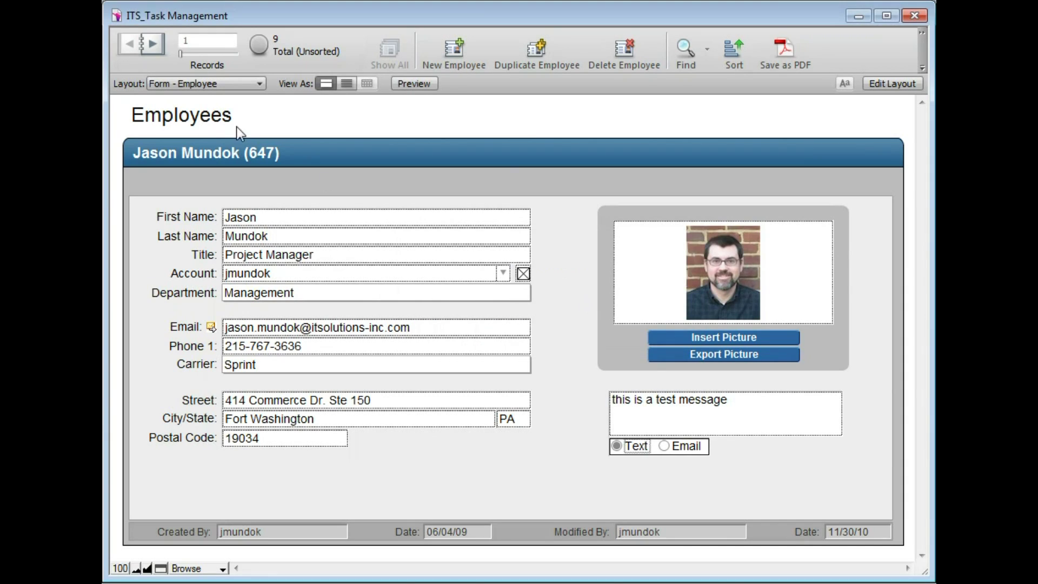
# In the Web layout, open the '(no subject)' sent message and show its recipient details
pyautogui.click(202, 89)
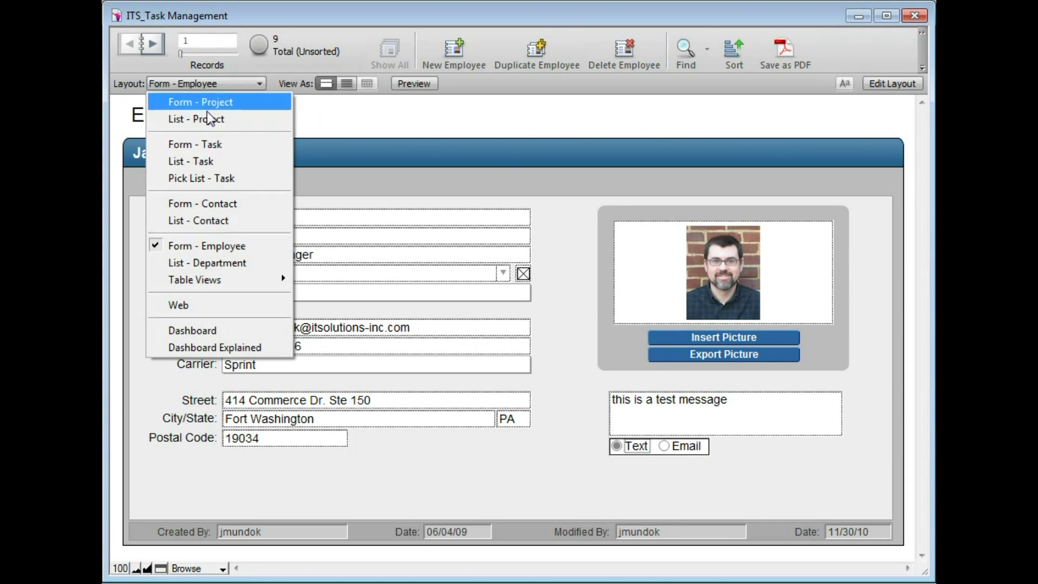
pyautogui.click(223, 307)
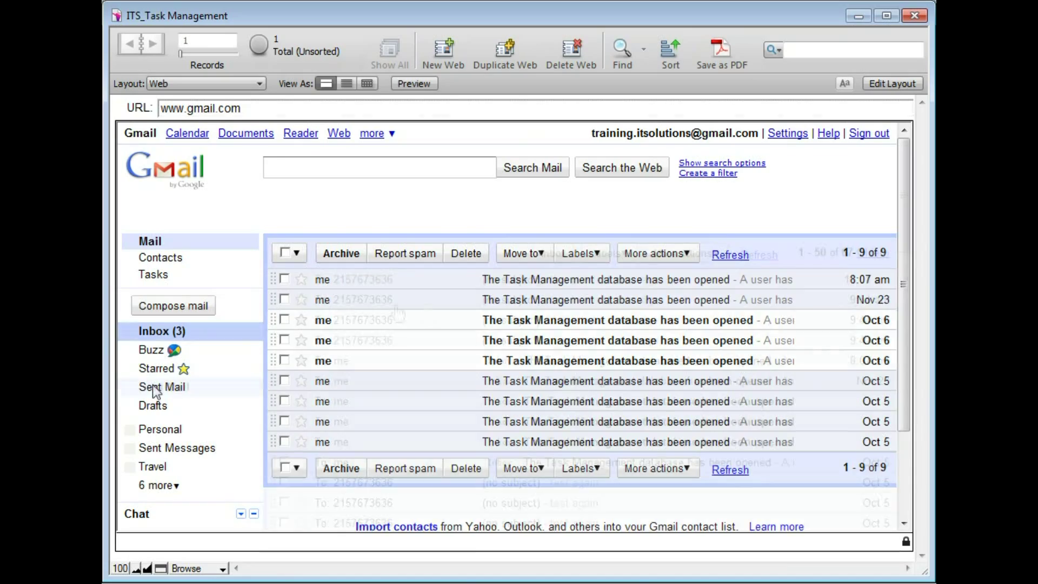
pyautogui.click(163, 386)
pyautogui.click(506, 282)
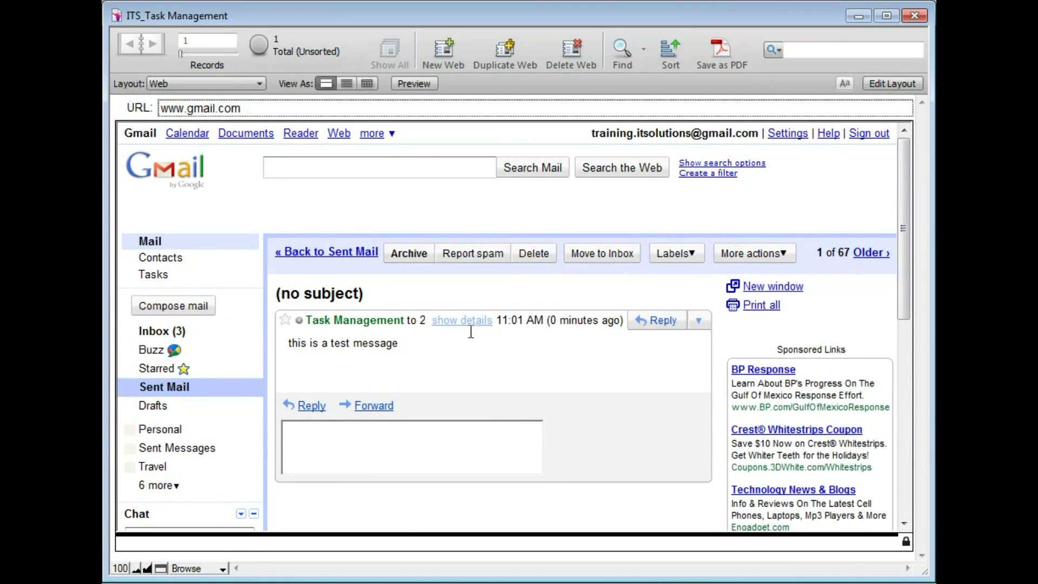
pyautogui.click(480, 321)
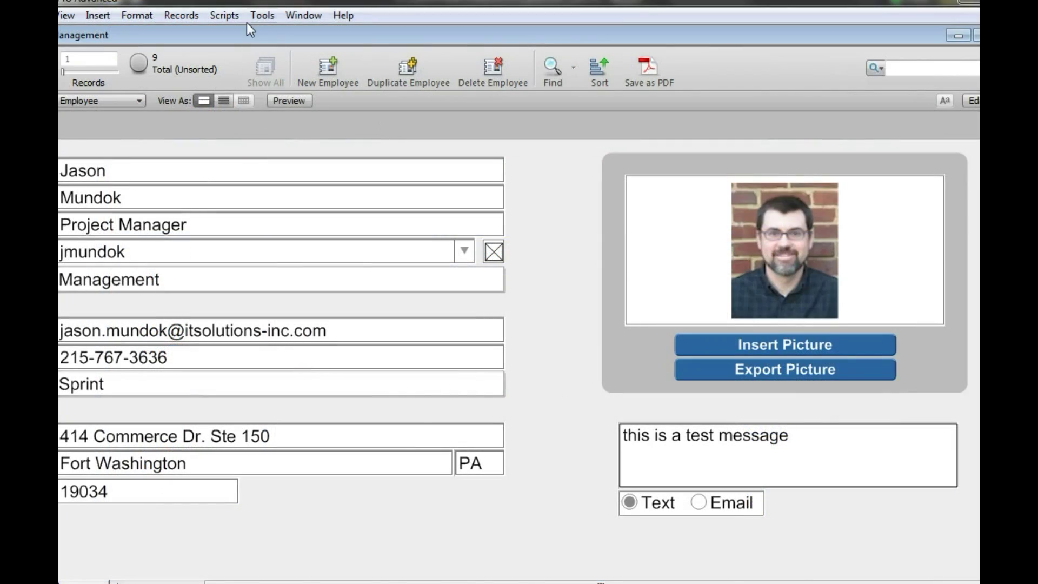
pyautogui.click(263, 15)
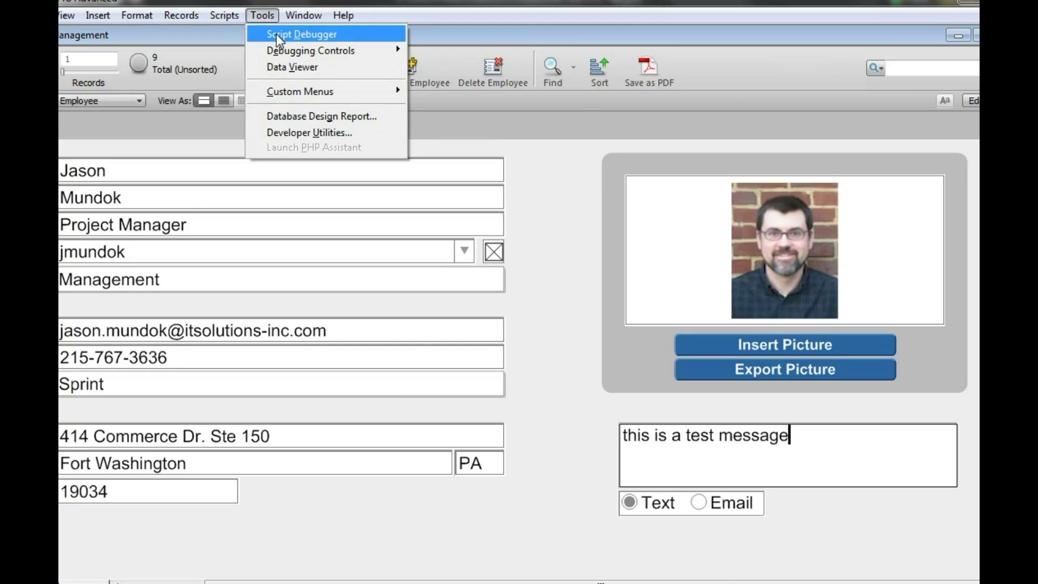
# In Script Debugger, trigger the message field's exit script and step past the empty-message check
pyautogui.click(276, 34)
pyautogui.click(791, 436)
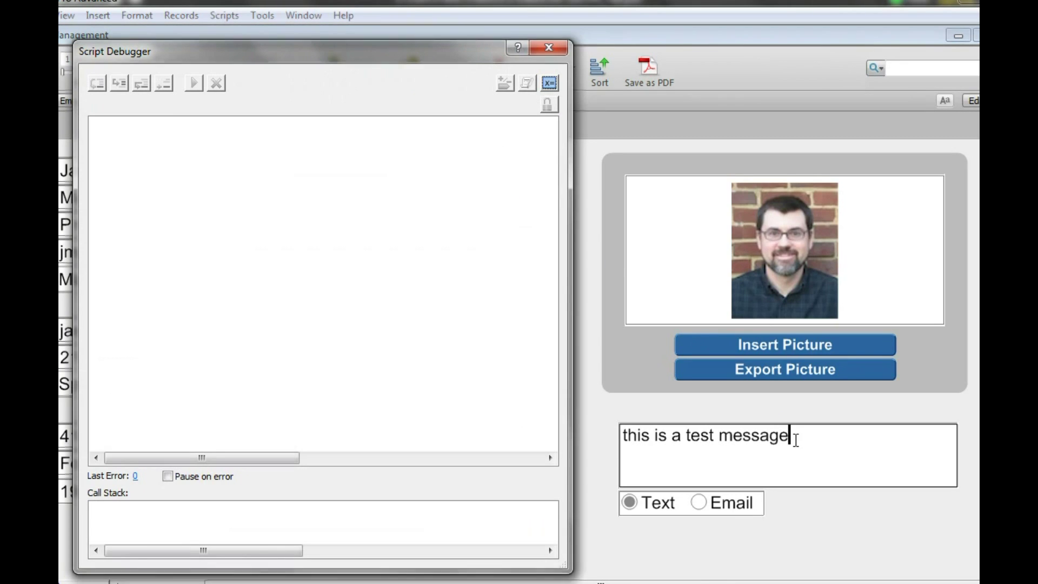
pyautogui.press('Tab')
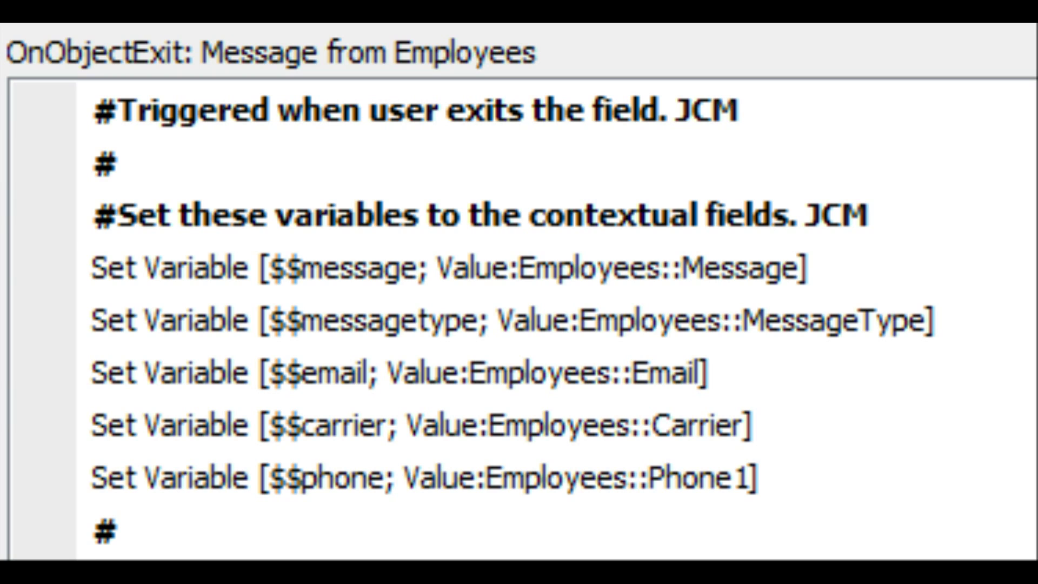
pyautogui.scroll(-3, 353, 109)
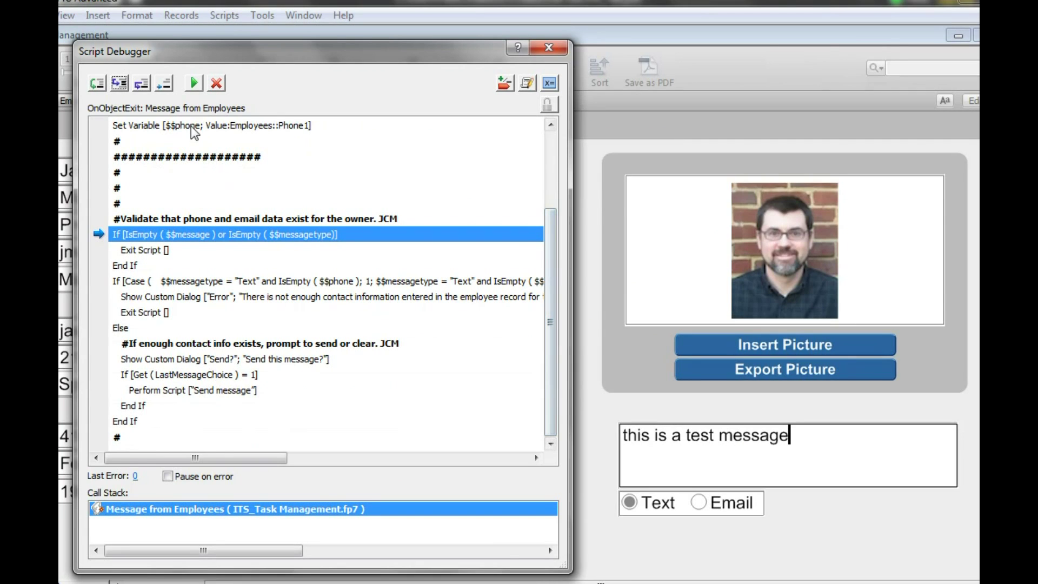
pyautogui.click(119, 84)
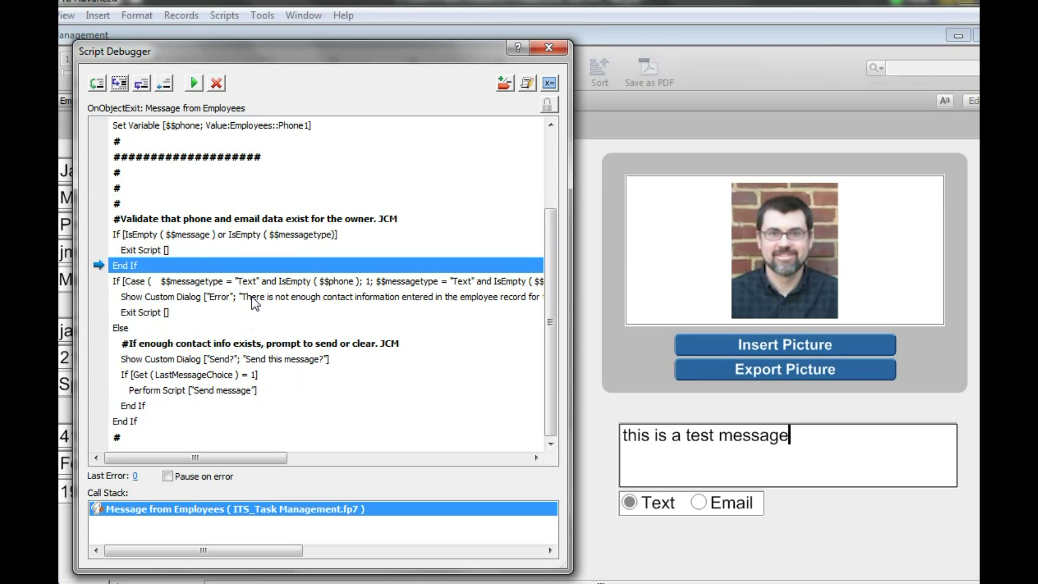
pyautogui.click(252, 296)
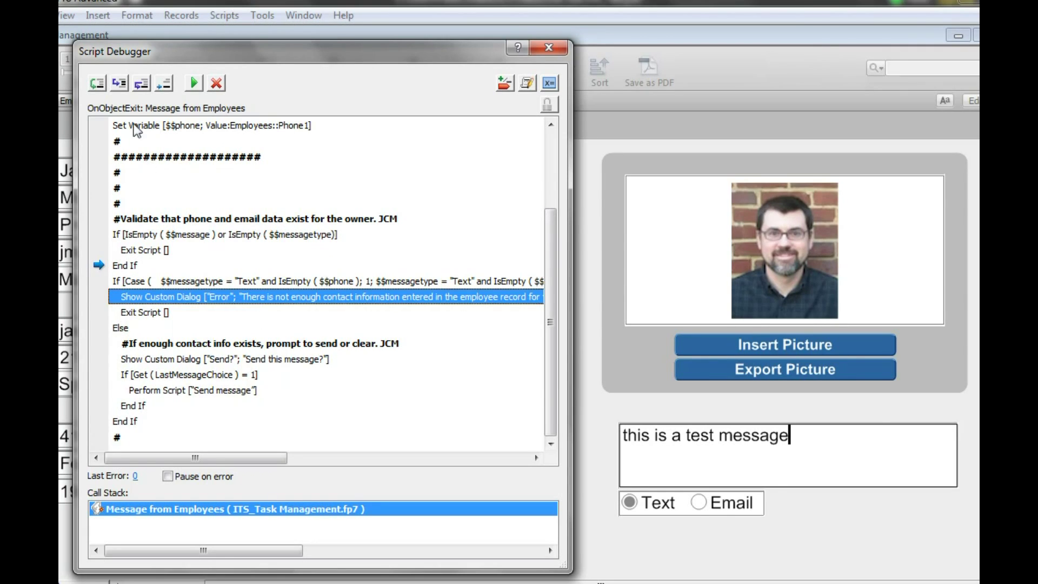
# Step through the contact-data check, approve 'Send?', and step into Send message
pyautogui.click(119, 85)
pyautogui.click(119, 85)
pyautogui.click(119, 85)
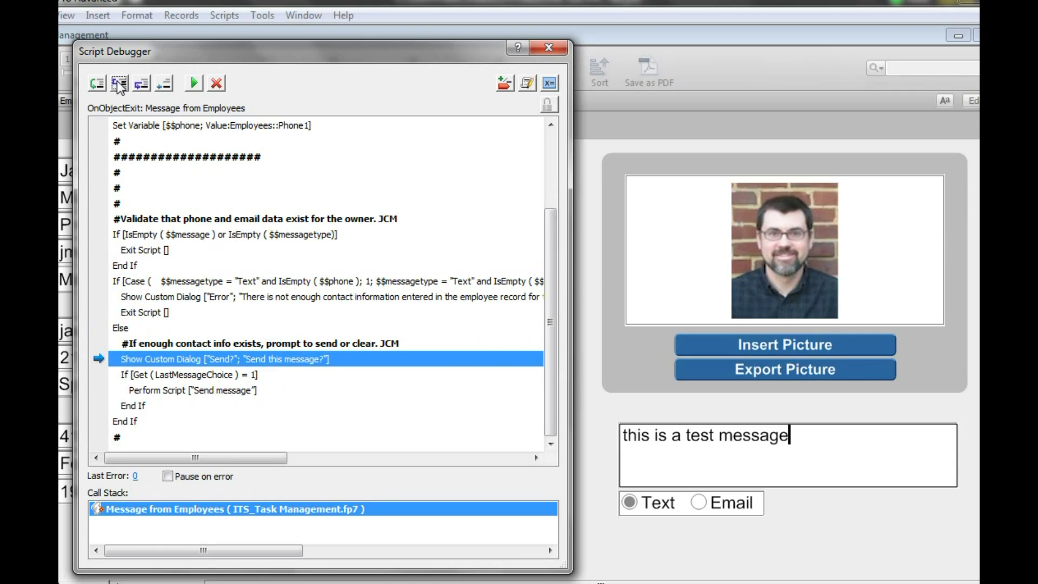
pyautogui.click(119, 85)
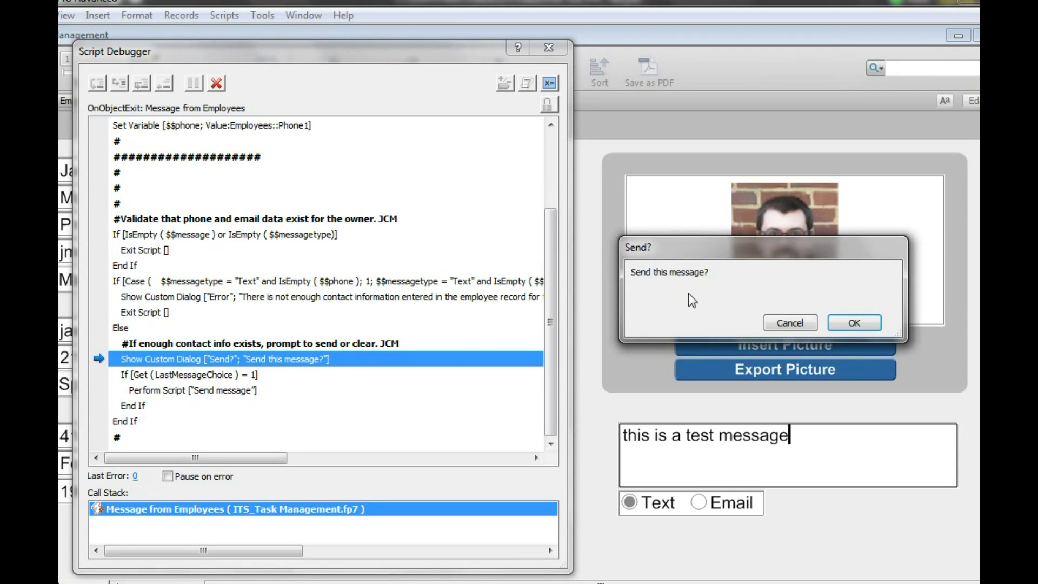
pyautogui.click(870, 326)
pyautogui.click(119, 85)
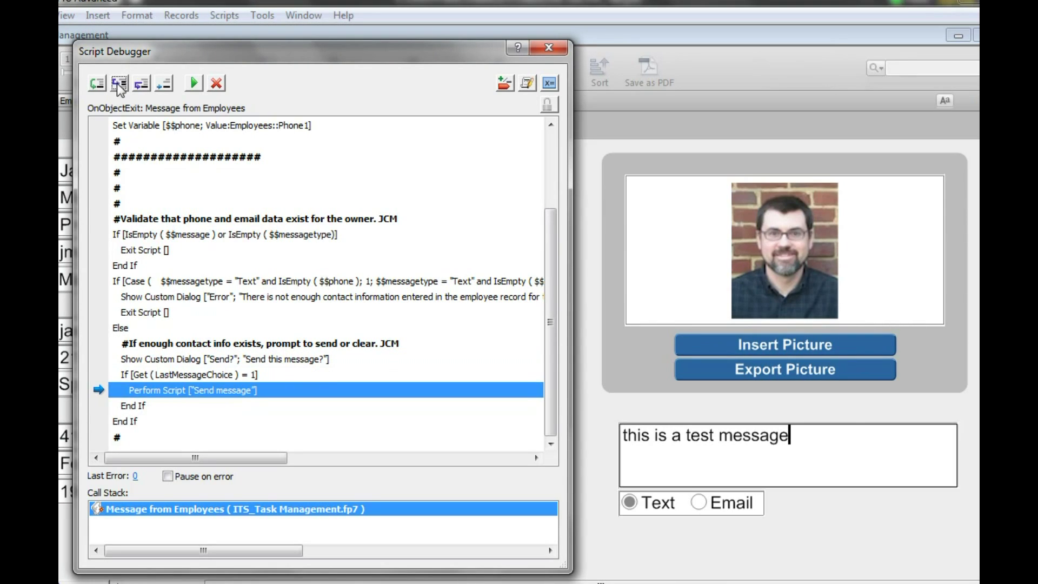
pyautogui.click(119, 89)
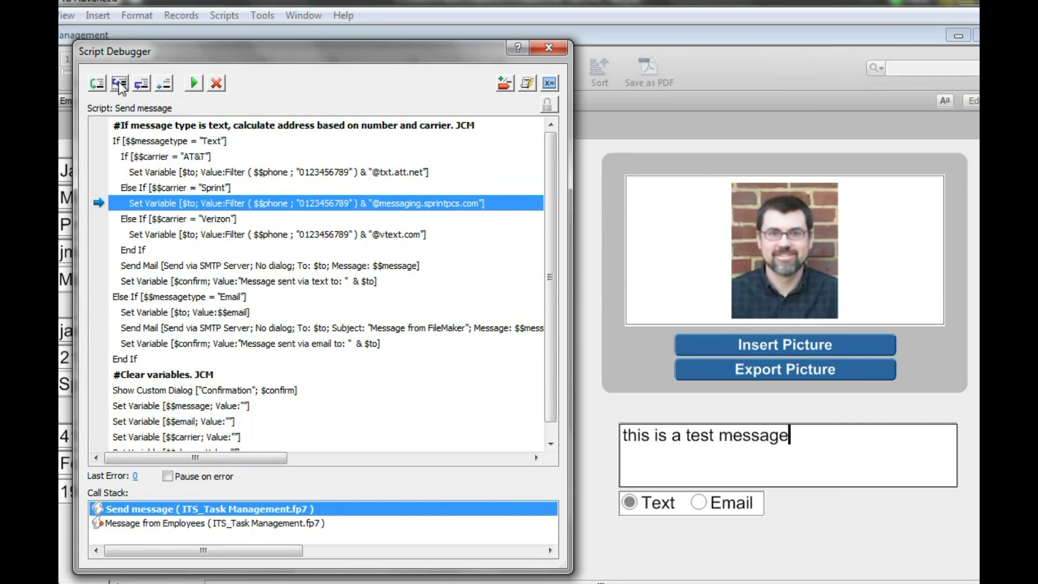
# Step through the Sprint carrier branch and Send Mail to the confirmation dialog
pyautogui.click(118, 83)
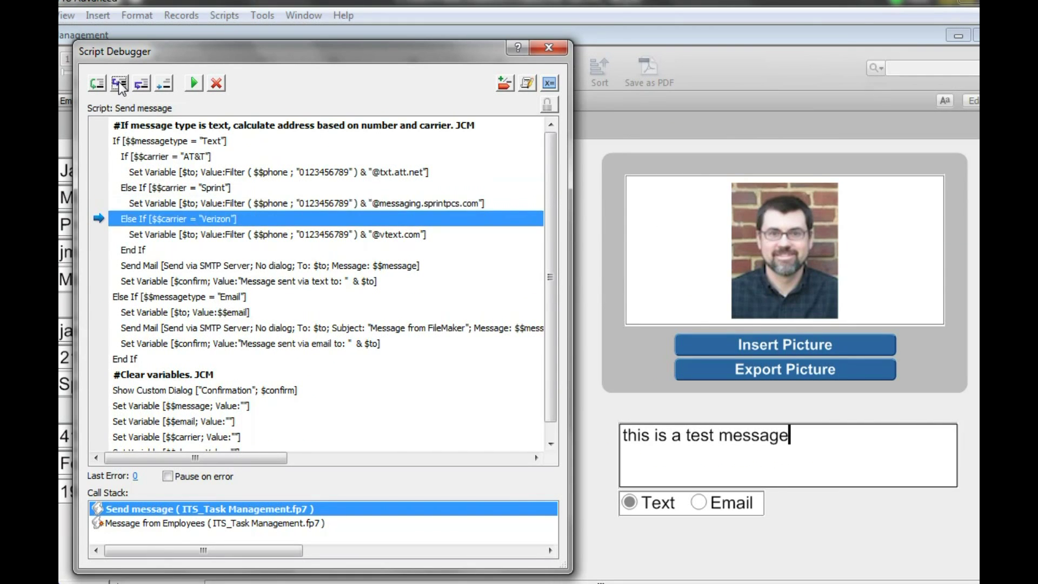
pyautogui.click(118, 82)
pyautogui.click(118, 82)
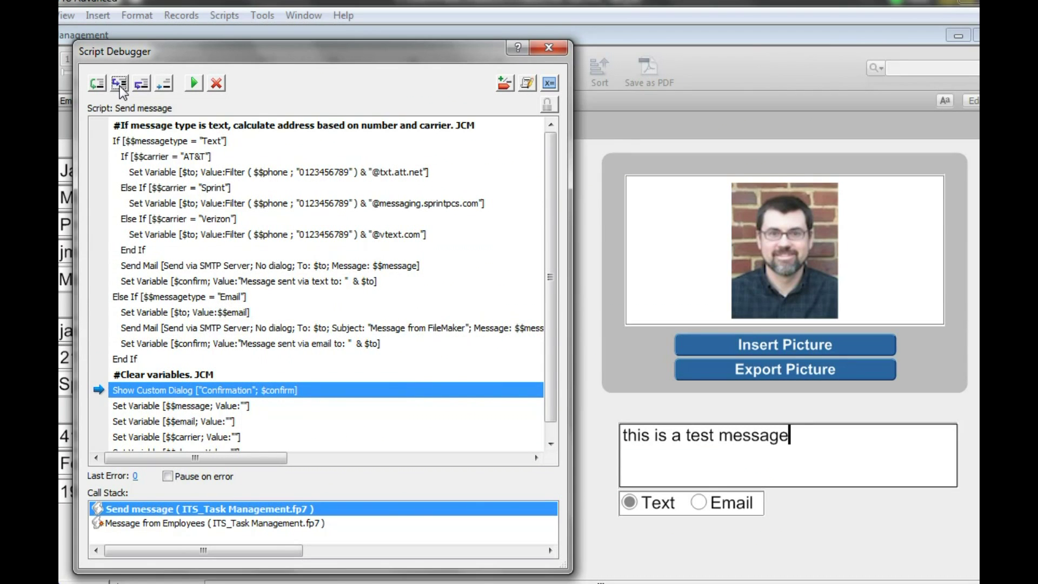
pyautogui.click(119, 85)
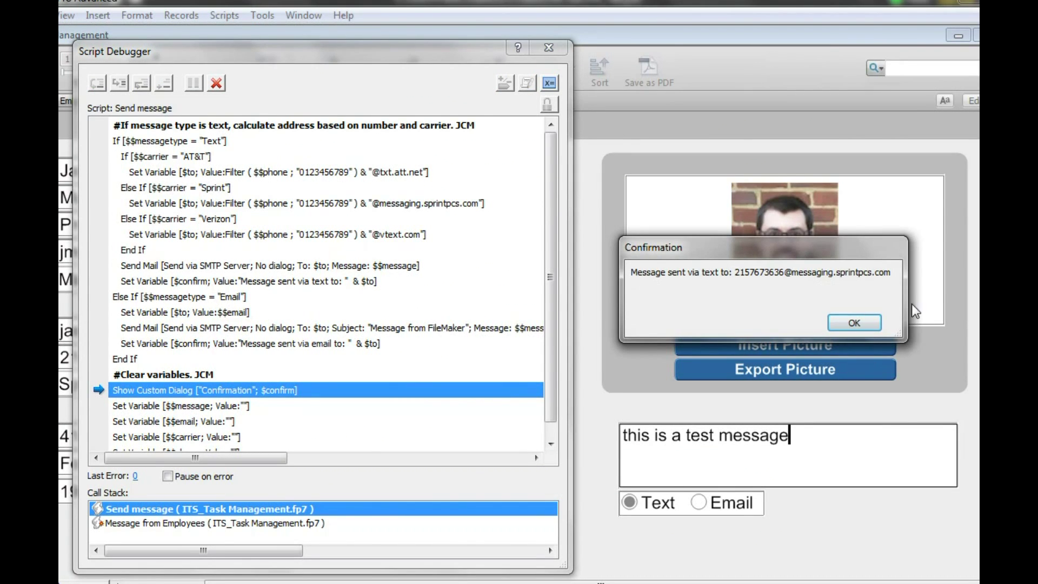